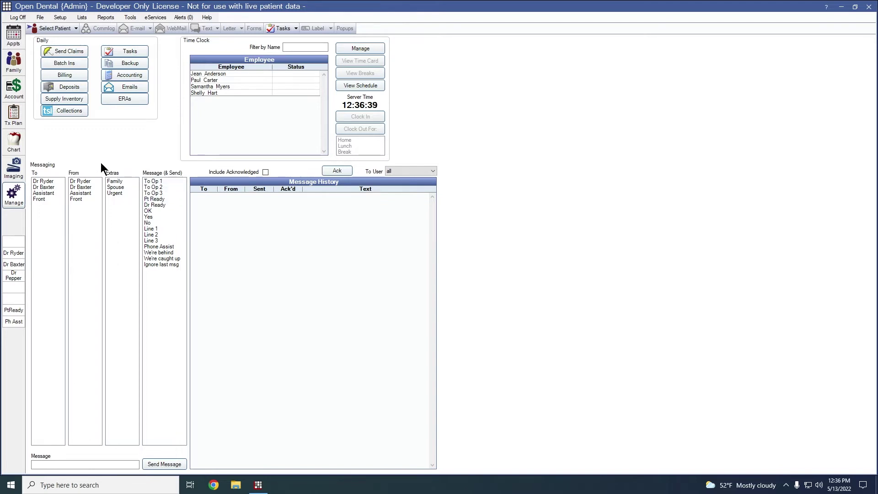
Open the Messaging Setup dialog from the Setup menu's Manage > Messaging entry.
left_click(57, 18)
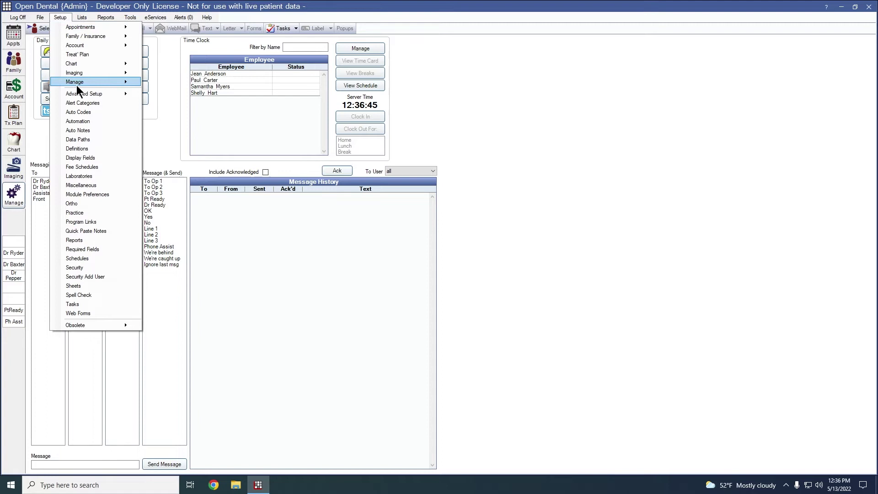
mouse_move(78, 83)
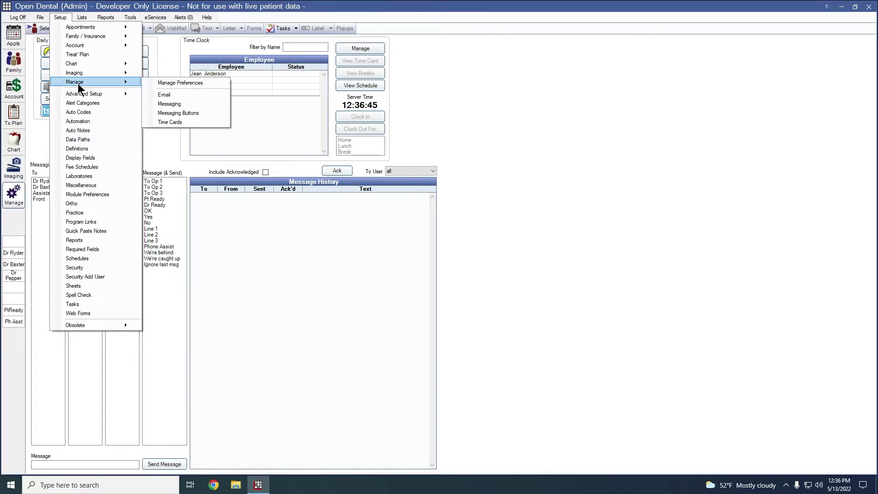
left_click(185, 103)
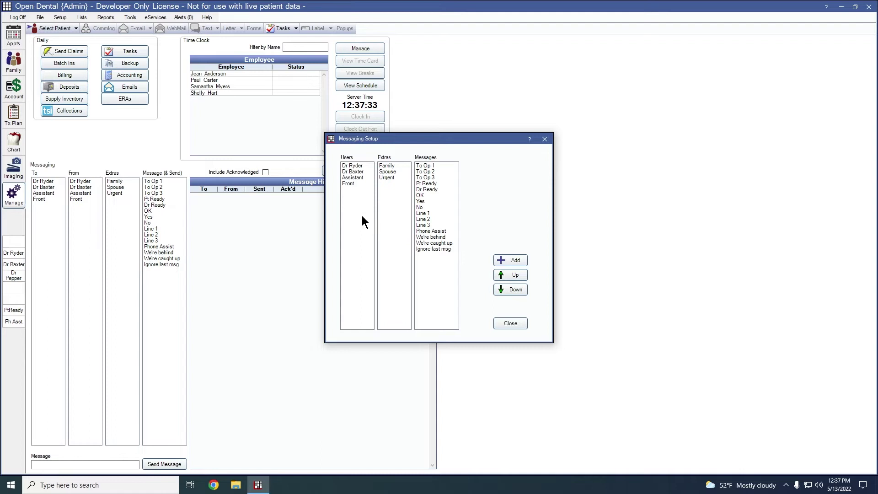
Add a new User-type messaging element with the text 'Drew'.
left_click(505, 260)
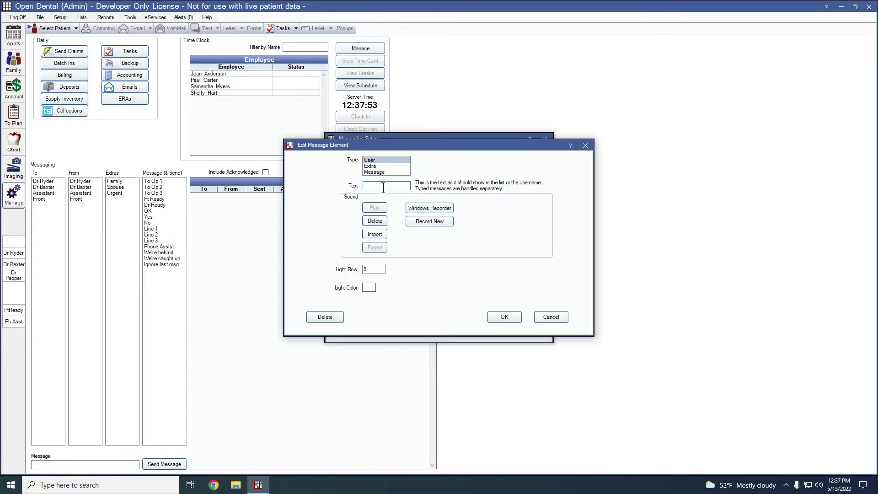
type("Drew")
Give the Drew element light row 4 and an orange light colour.
key("Tab")
type("4")
left_click(369, 288)
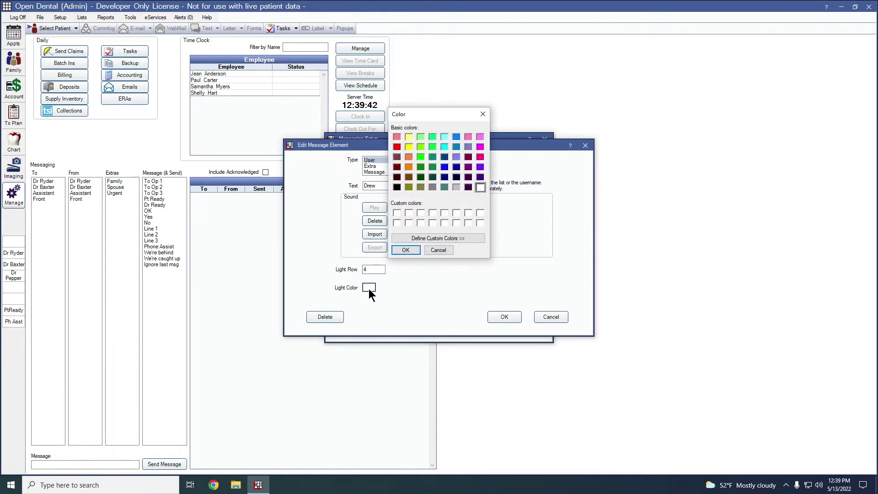
left_click(409, 167)
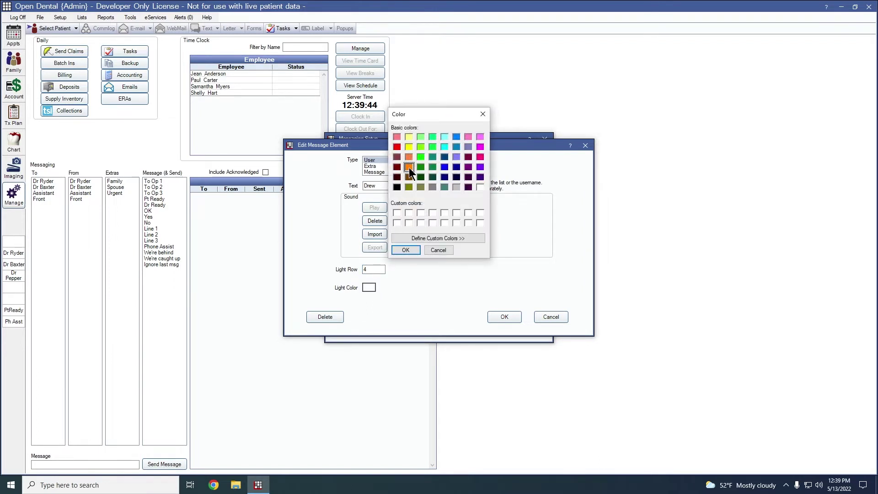
left_click(404, 253)
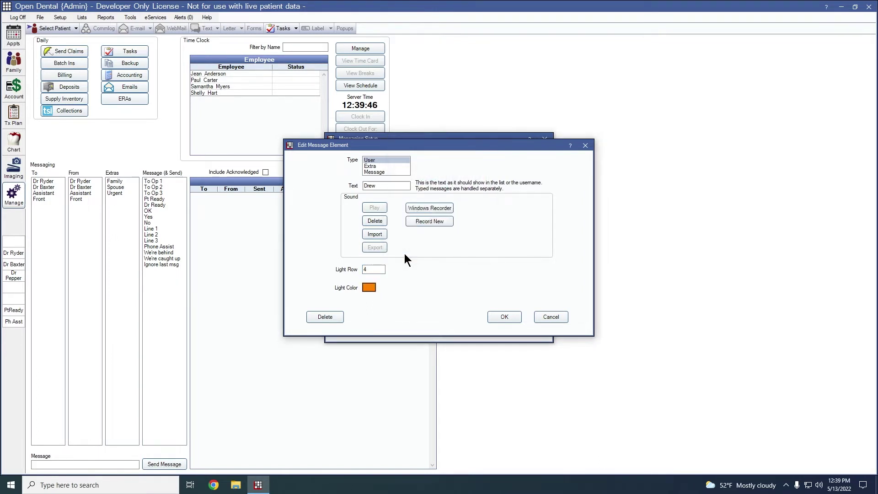
Save Drew and move it up above Assistant, just after Dr Baxter.
left_click(496, 316)
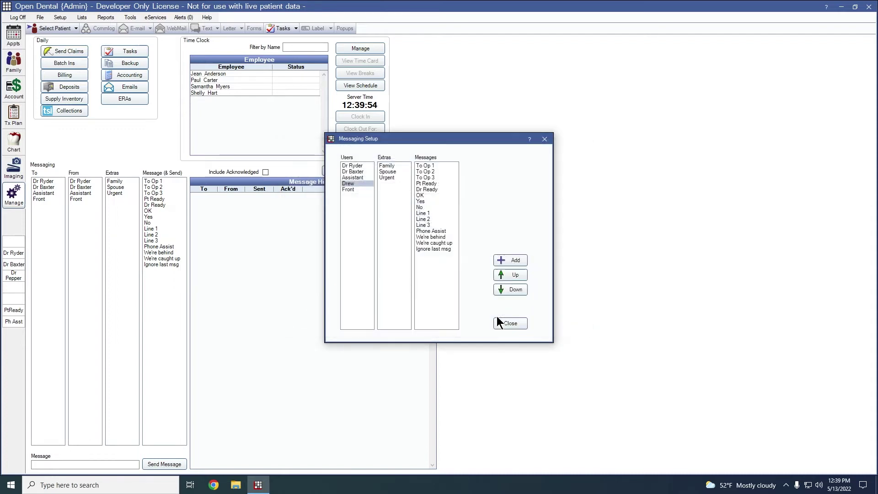
left_click(502, 273)
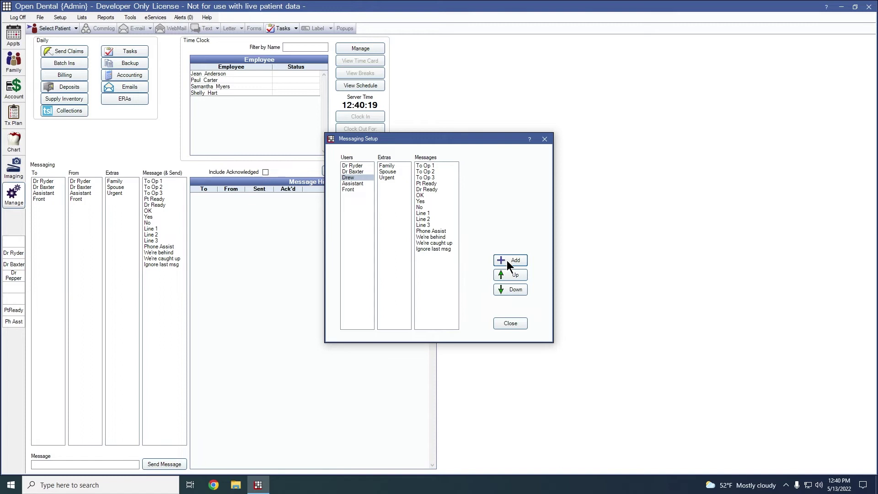
Add a user element 'Sara' with light row 5 and a cyan light colour.
left_click(507, 261)
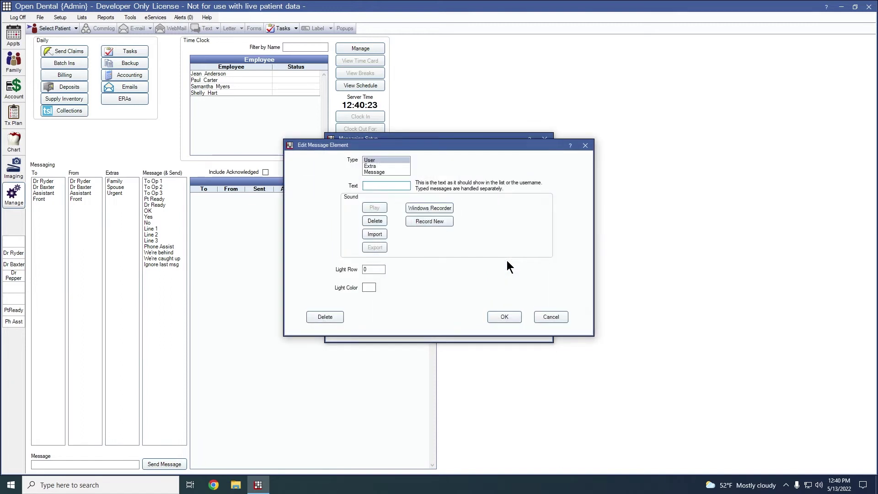
type("Sarah")
left_click(375, 272)
double_click(375, 272)
type("5")
left_click(369, 287)
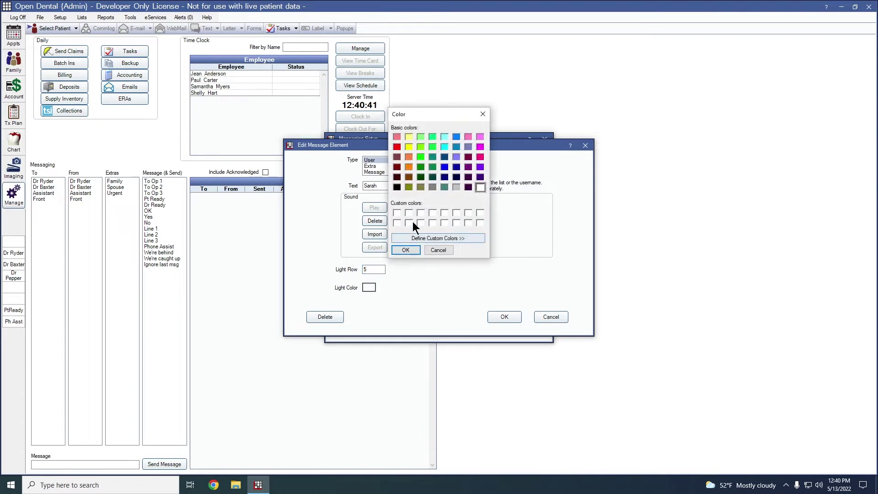
left_click(444, 147)
left_click(405, 251)
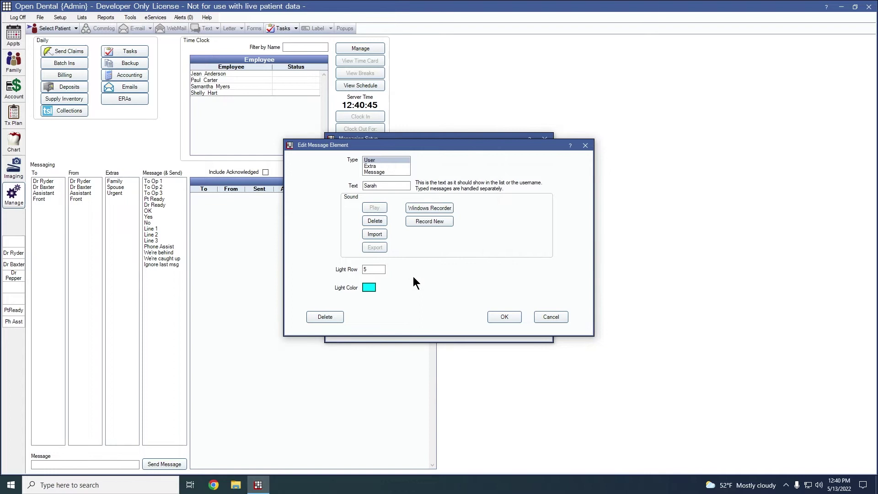
Save Sarah and move her up three places to third, above Drew.
left_click(503, 317)
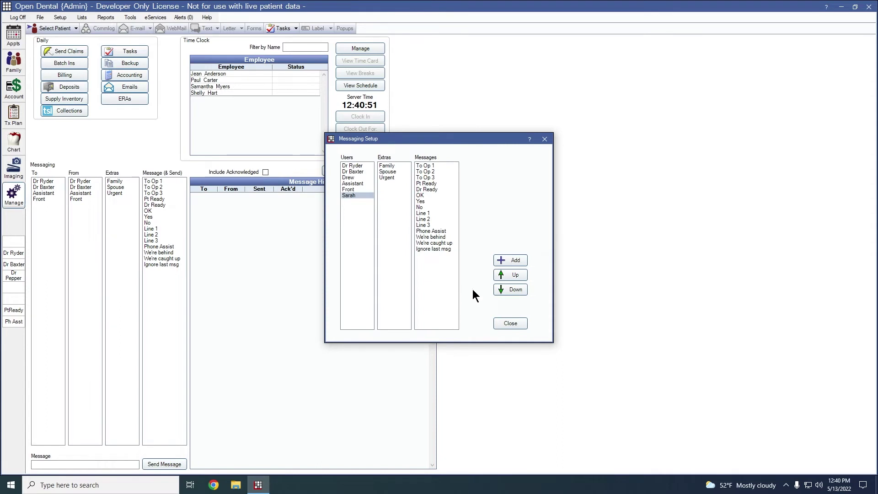
left_click(509, 276)
left_click(509, 276)
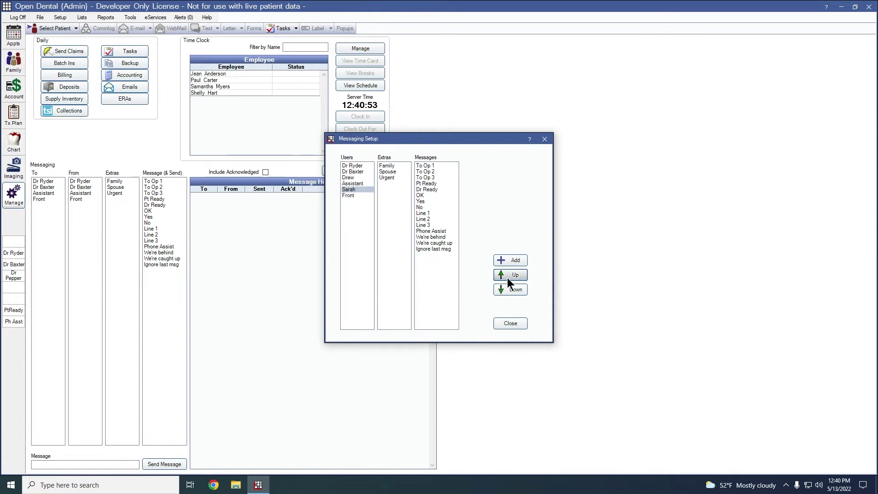
left_click(508, 275)
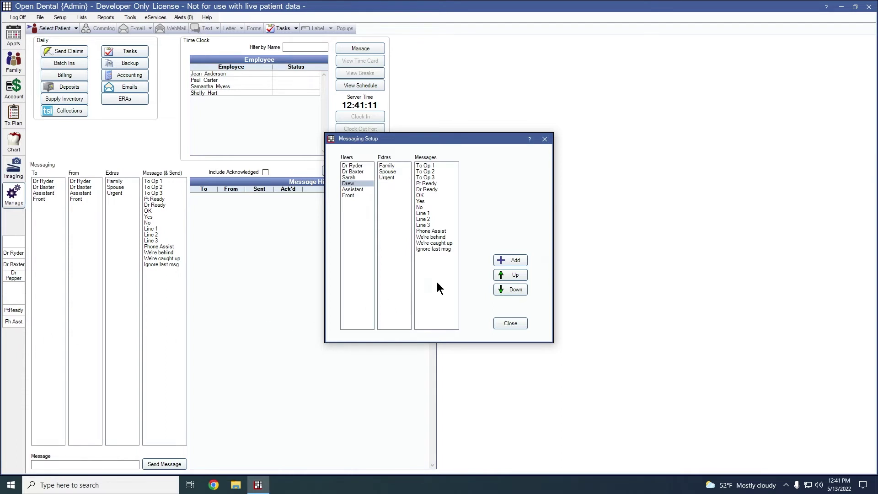
Add a Message-type element with text 'Emergency' on light row 9.
left_click(505, 260)
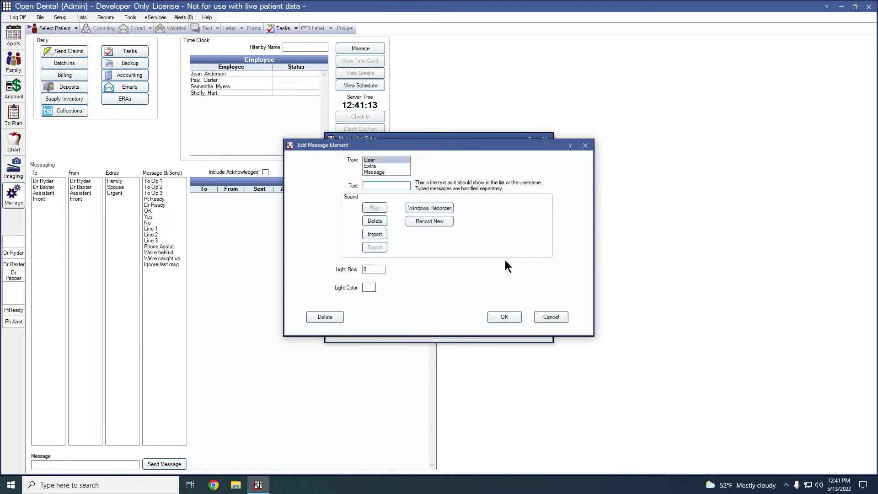
left_click(390, 172)
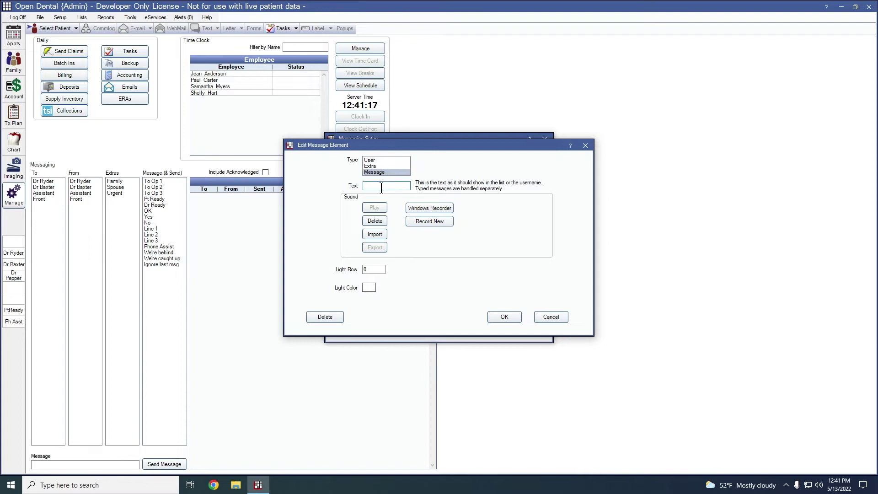
left_click(381, 186)
type("Emergency")
left_click(370, 270)
left_click_drag(370, 271, 360, 270)
type("9")
Give Emergency a red light colour, save it, and close Messaging Setup.
left_click(371, 287)
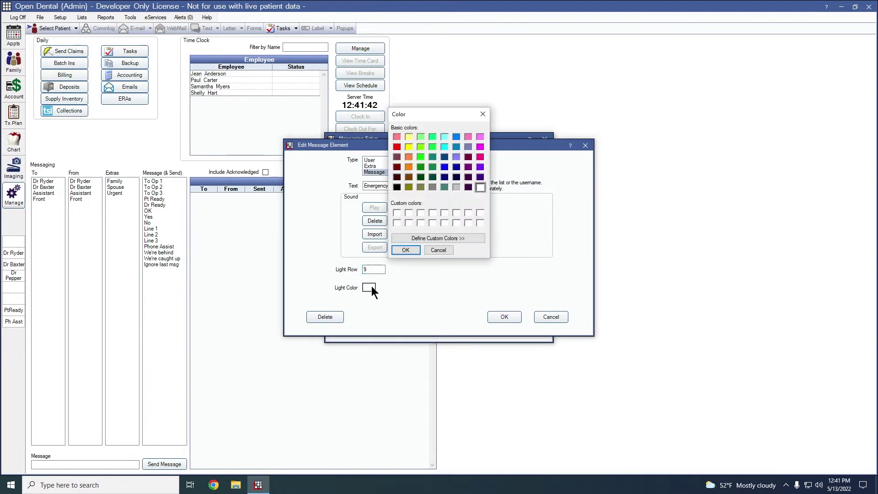
left_click(398, 147)
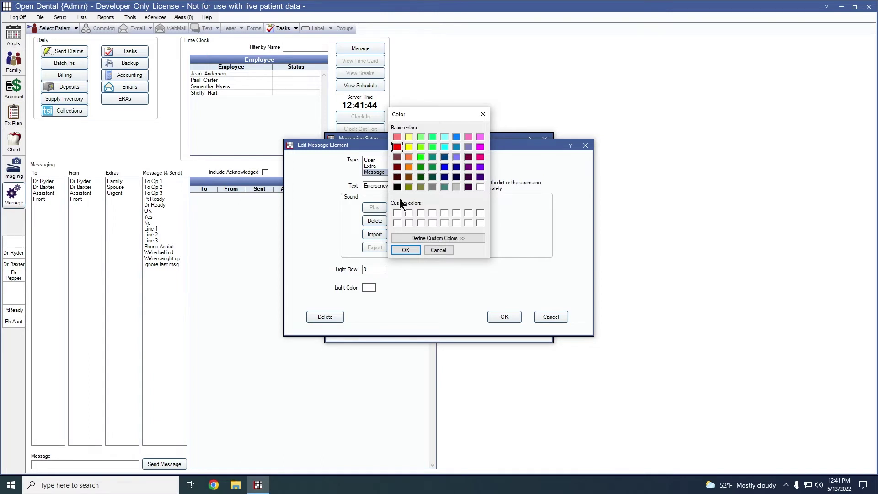
left_click(405, 250)
left_click(503, 315)
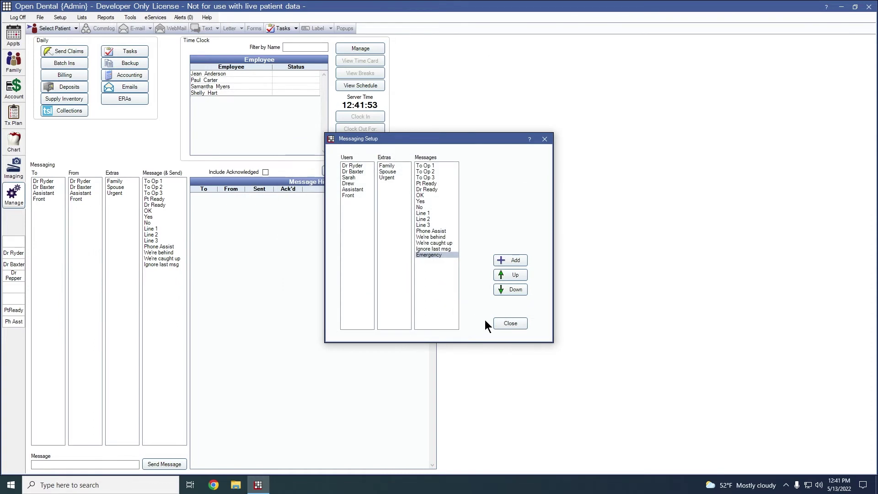
left_click(511, 323)
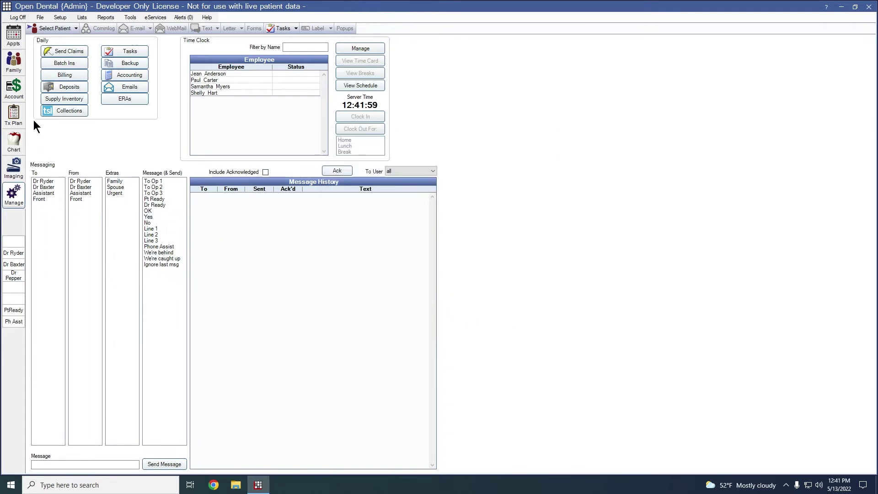
Switch to Appts and back to Manage so Sarah, Drew and Emergency appear.
left_click(14, 44)
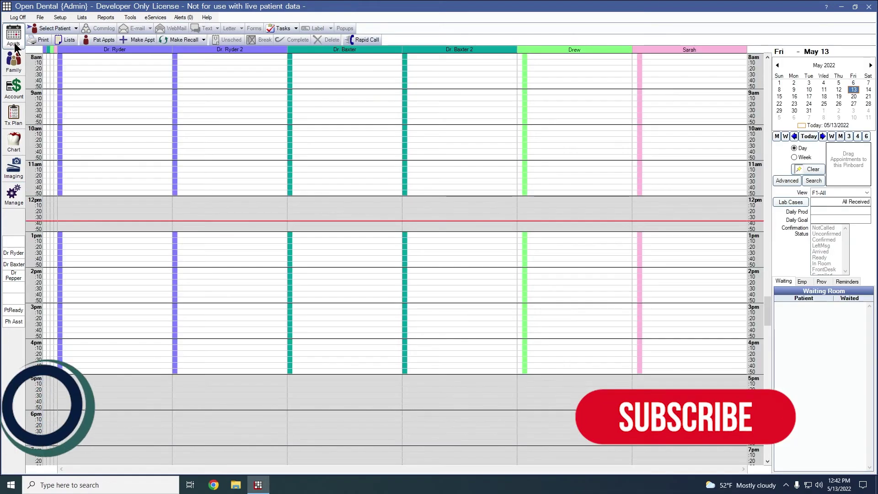
left_click(13, 194)
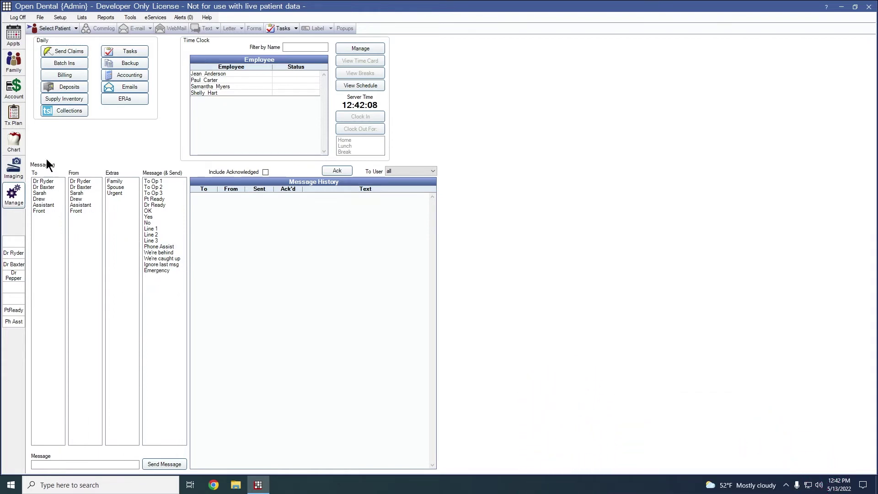
Open Messaging Button Setup from the Setup menu and select the Dr Pepper button.
left_click(60, 18)
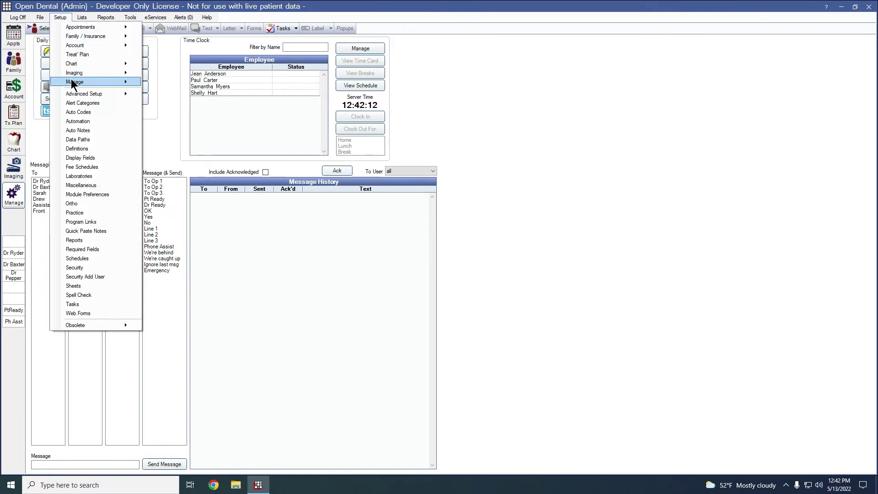
mouse_move(75, 84)
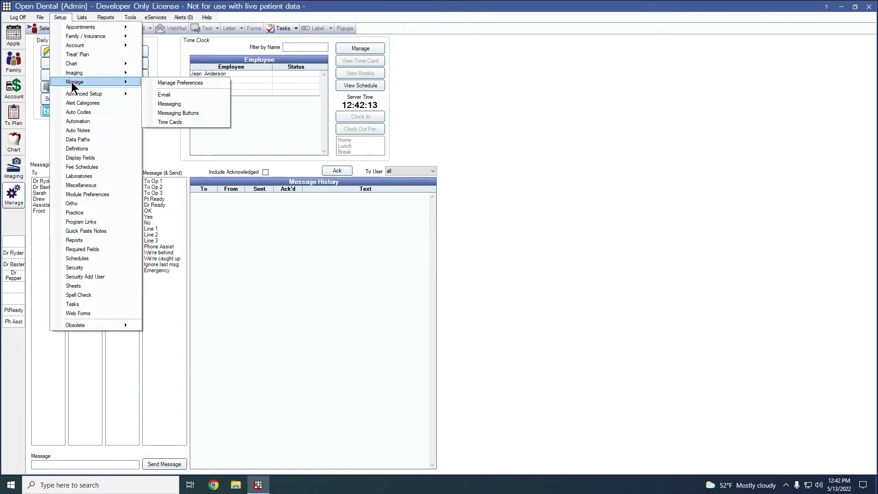
left_click(192, 114)
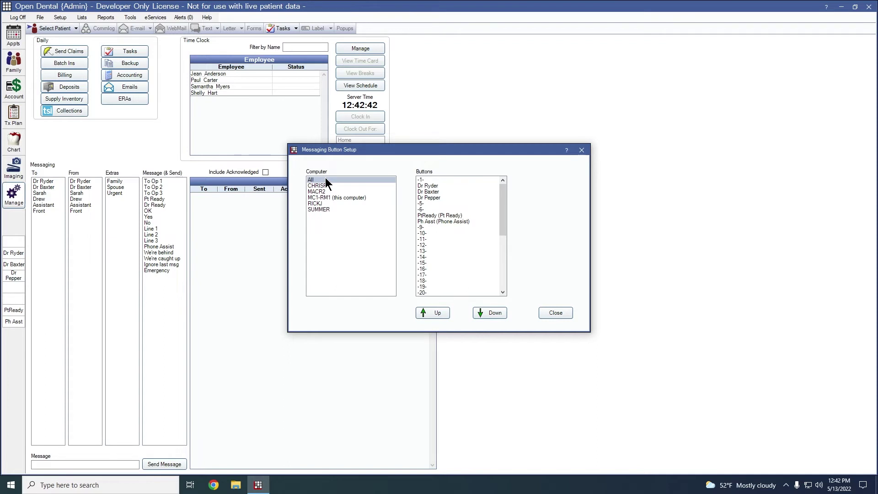
left_click(433, 201)
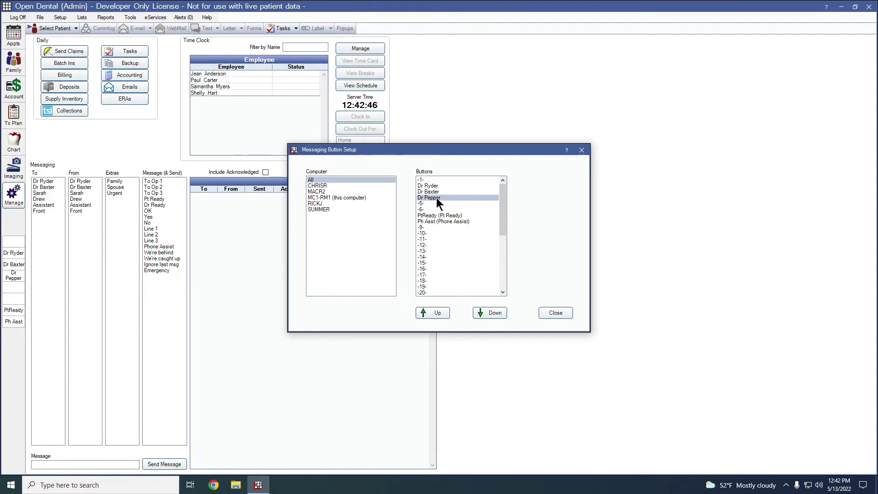
Rename the Dr Pepper button to 'Drew' with synch icon 4 and save it.
double_click(437, 199)
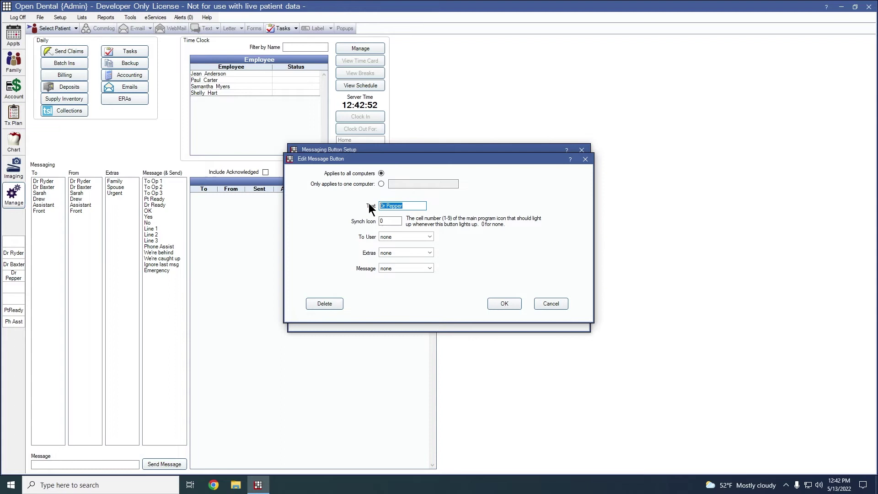
type("Drew")
left_click(390, 221)
double_click(389, 221)
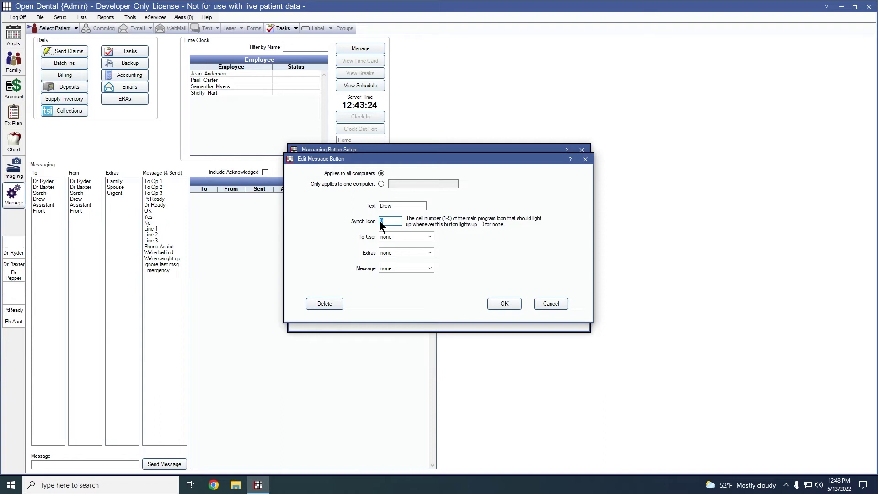
type("4")
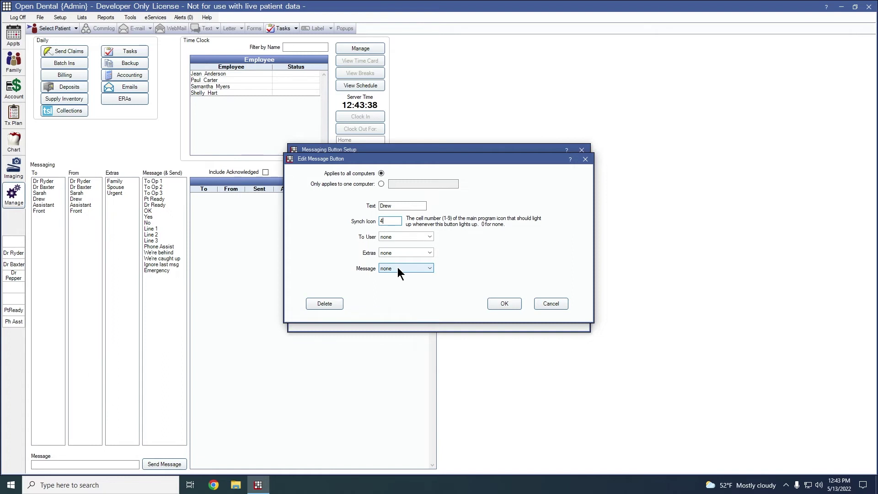
left_click(503, 303)
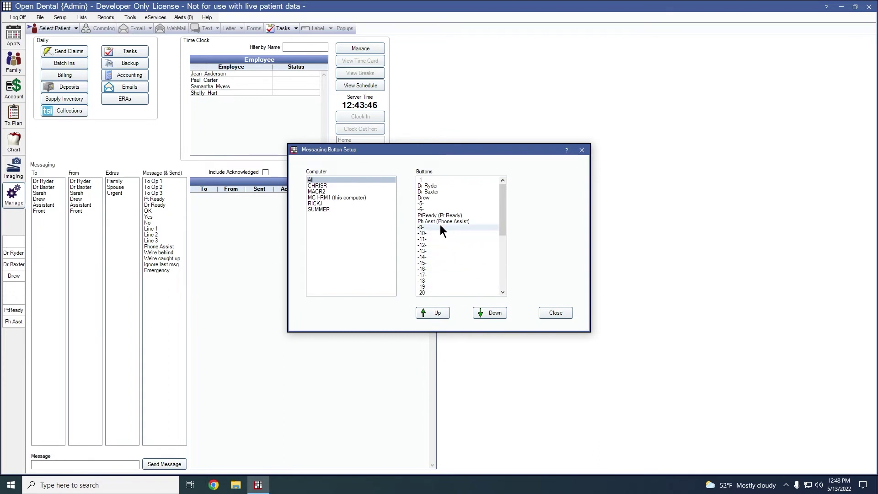
Fill empty button slot 5 with the text Sarah and save it.
double_click(421, 204)
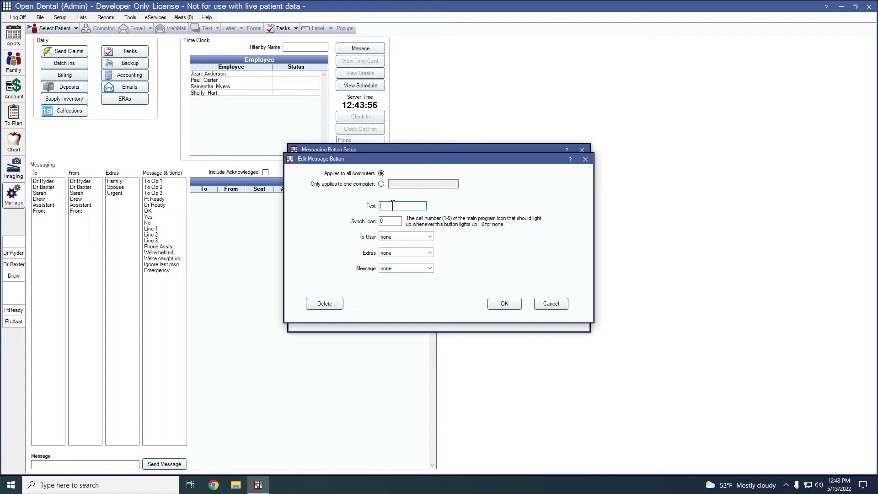
type("Sarah")
type("5")
left_click(496, 305)
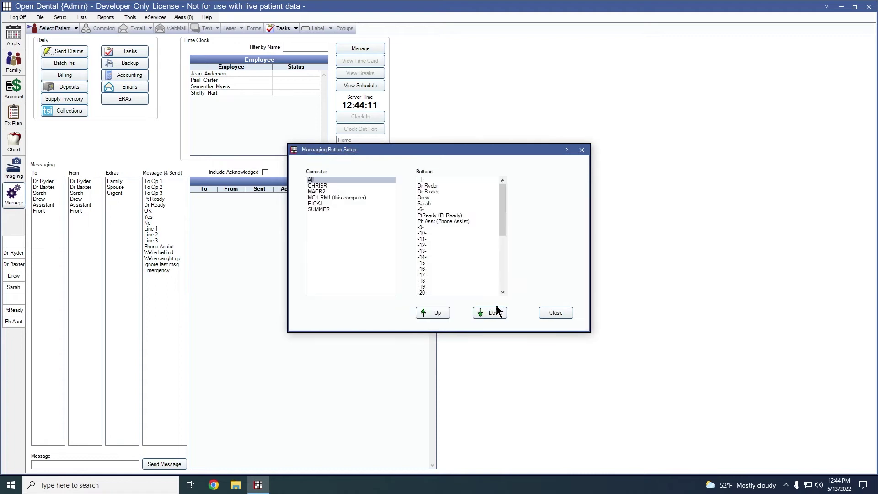
Set button slot 9 to text Emergency, synch icon 9, and the Emergency message.
left_click(426, 229)
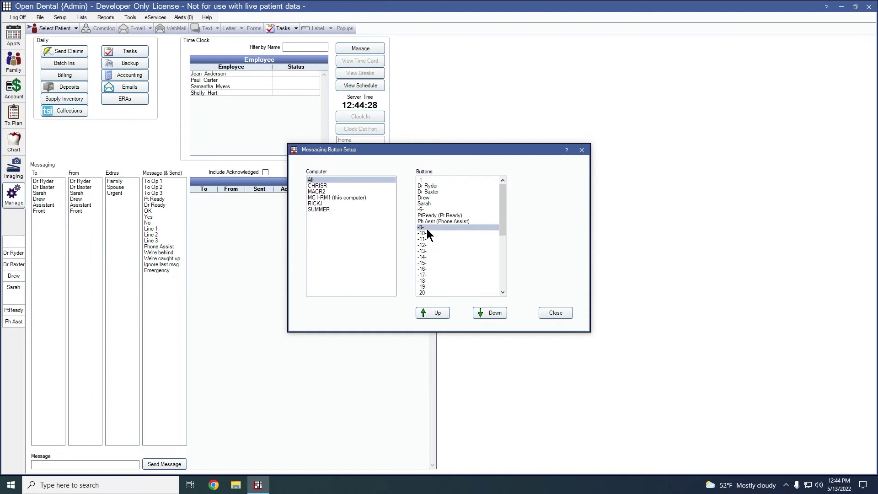
double_click(426, 228)
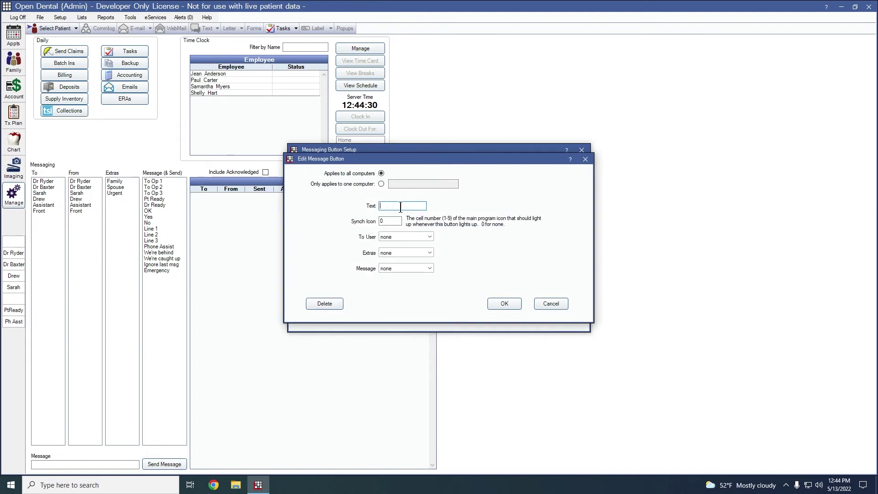
type("Emergency")
key("Tab")
type("9")
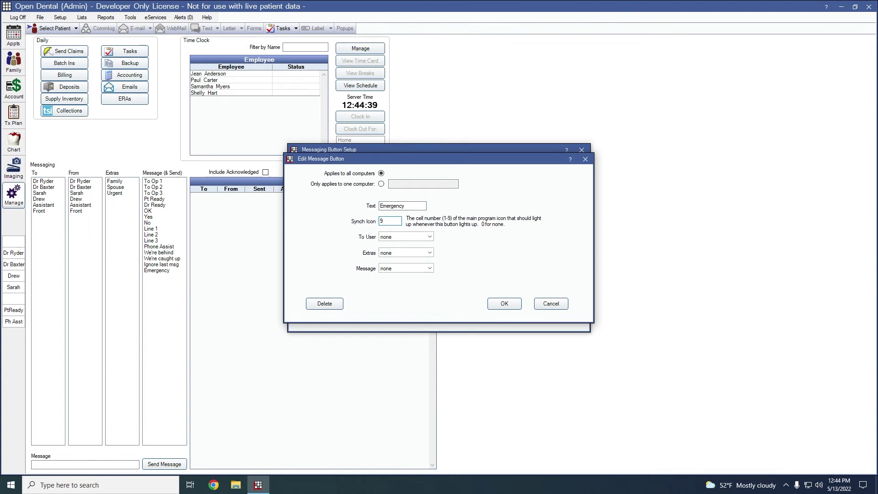
left_click(386, 269)
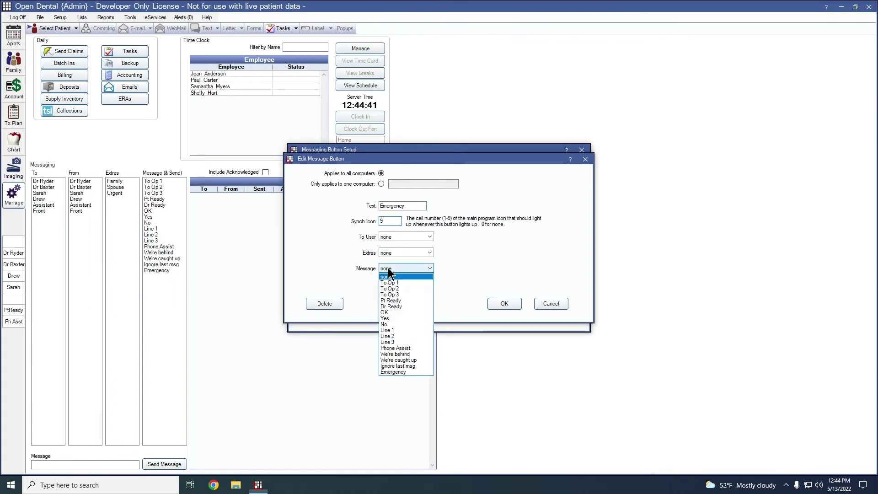
left_click(397, 371)
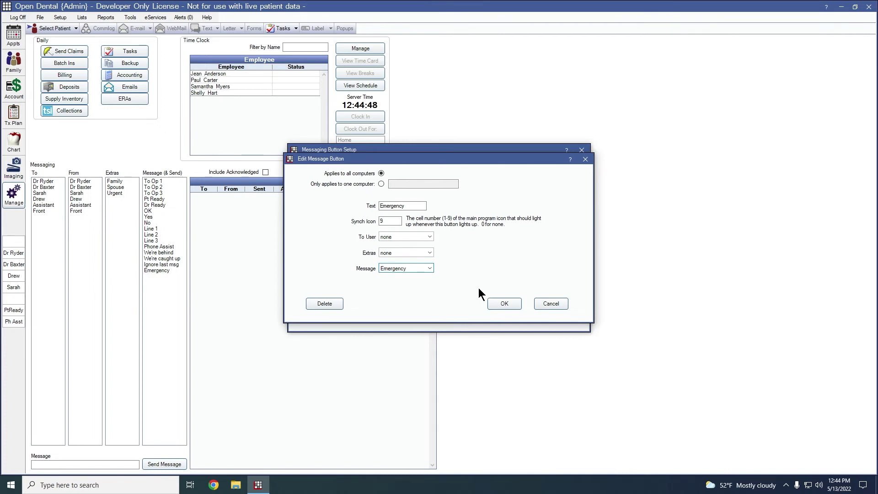
left_click(501, 307)
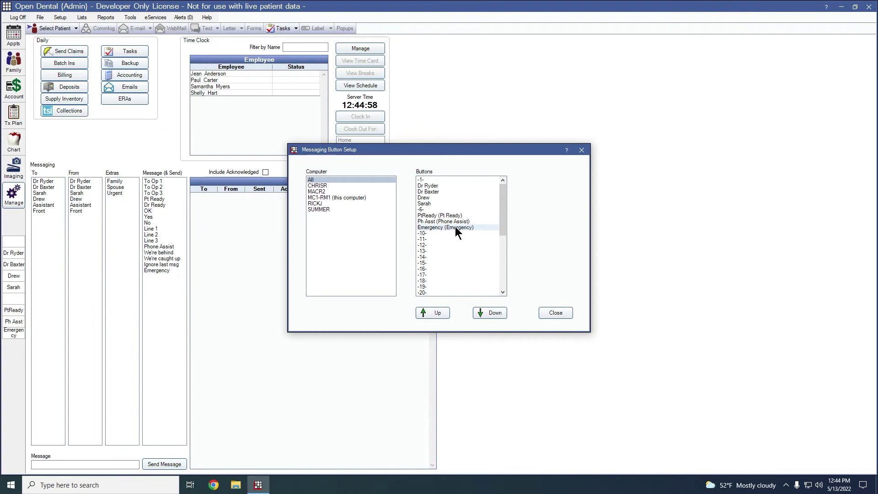
Close button setup, send 'Spouse, Line 2' from Front to Dr Ryder, and select it in history.
left_click(552, 313)
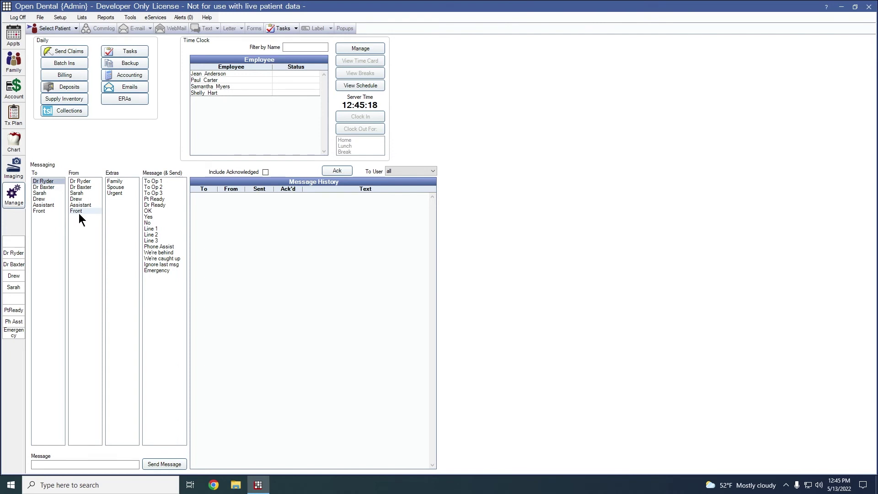
left_click(115, 188)
left_click(160, 237)
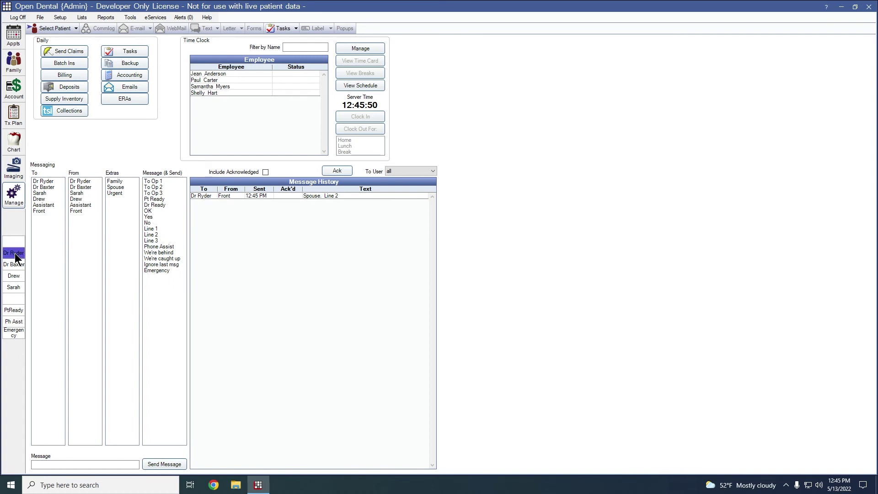
left_click(280, 197)
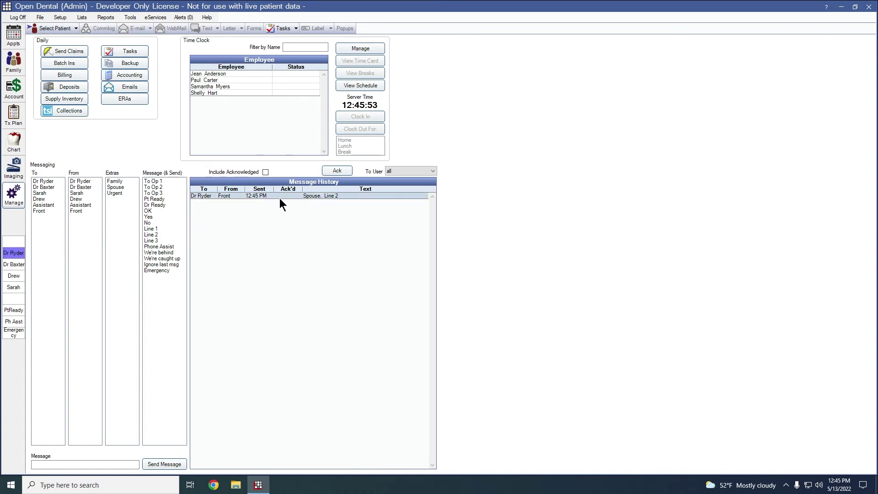
Acknowledge the Dr Ryder message, briefly showing then hiding acknowledged messages.
left_click(336, 172)
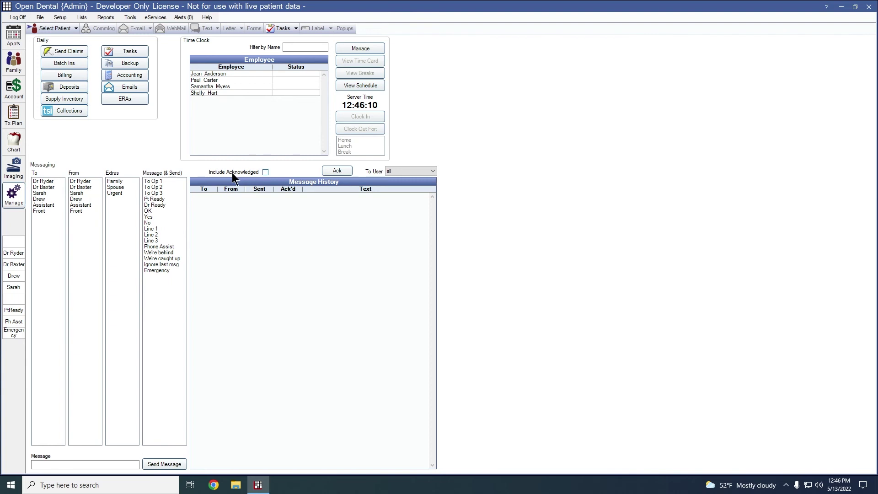
left_click(246, 174)
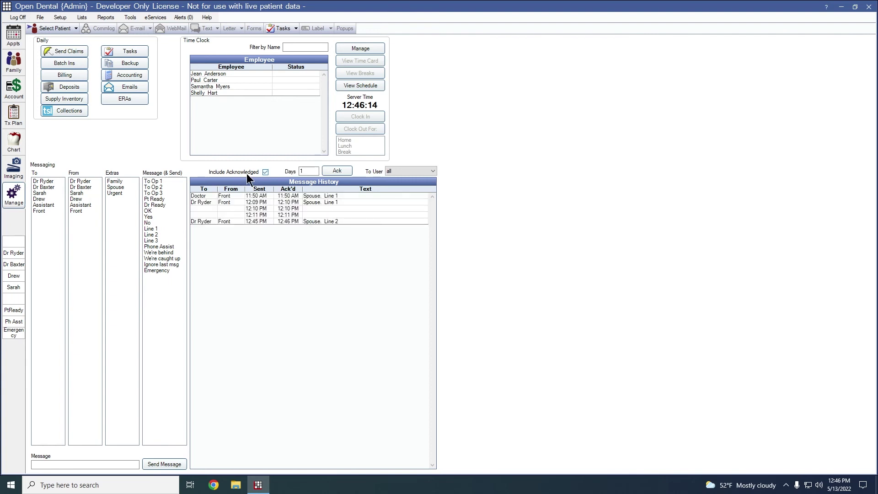
left_click(246, 173)
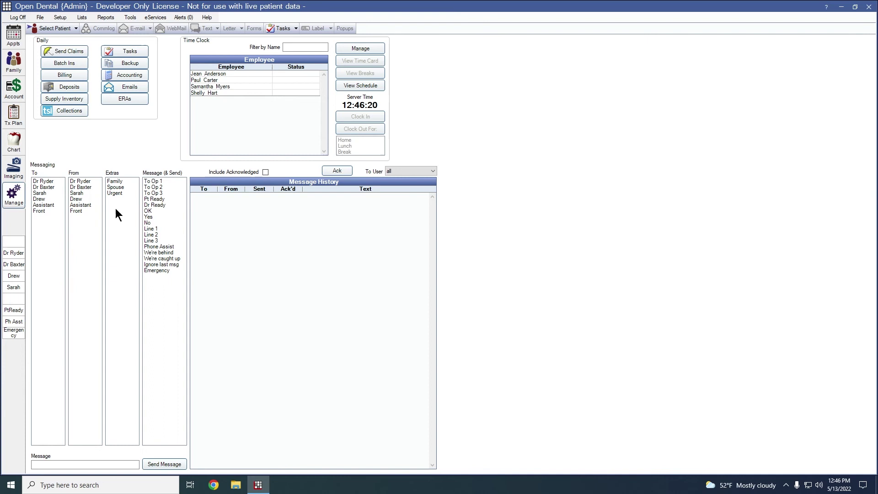
Send the To Op 3 message to Drew, then acknowledge it with the lit Drew button.
left_click(59, 199)
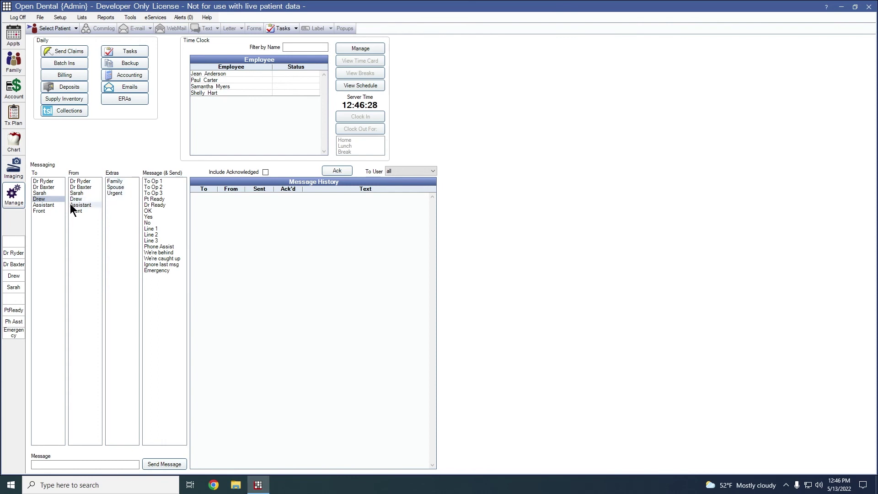
left_click(159, 193)
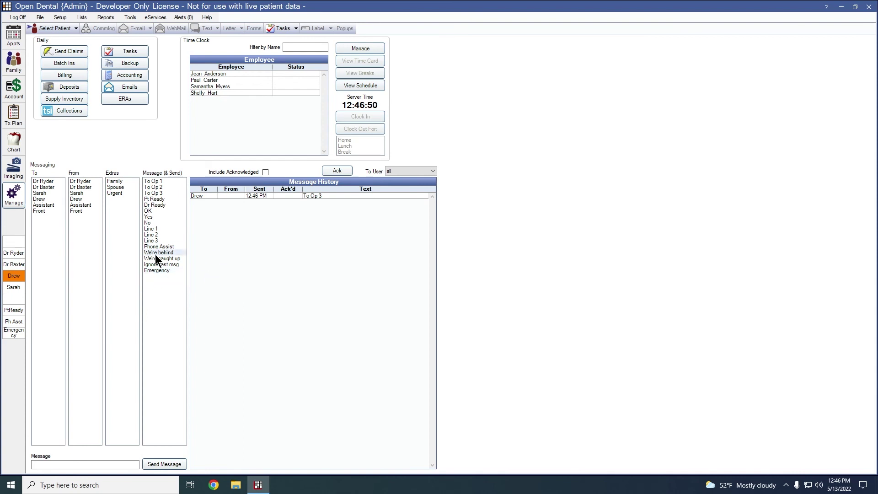
left_click(15, 279)
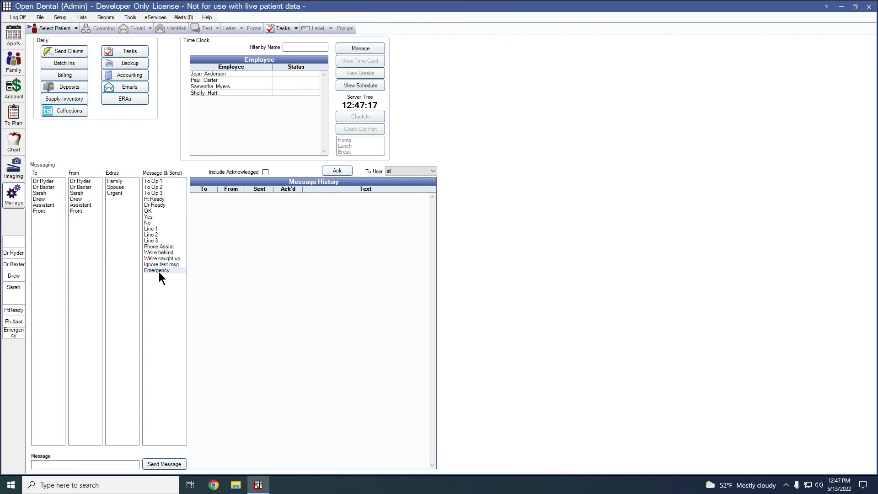
Send the Emergency message from the Message (& Send) list.
left_click(158, 270)
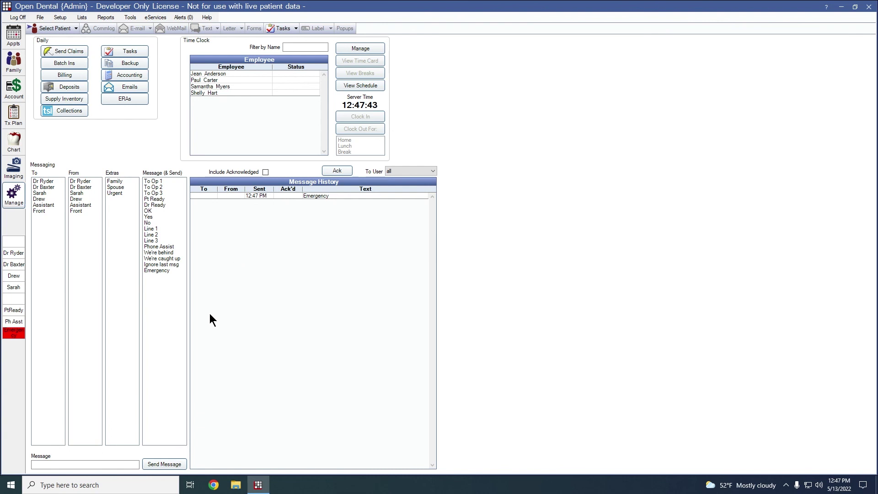
left_click(90, 466)
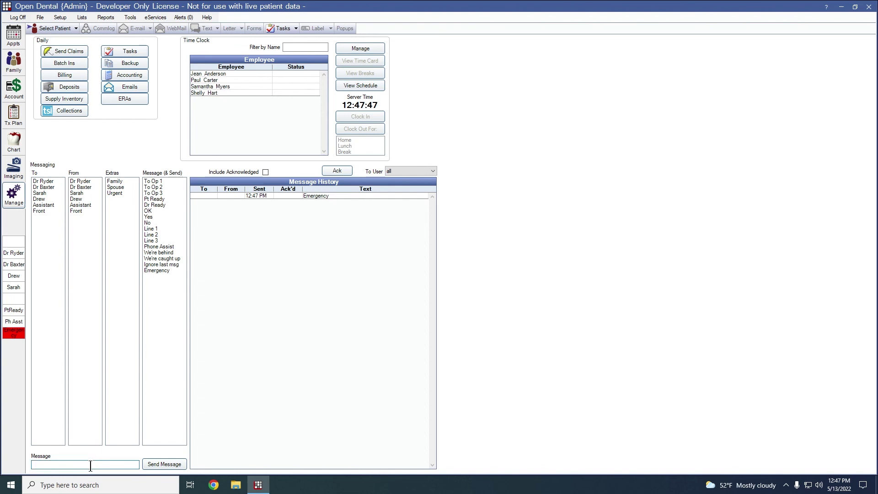